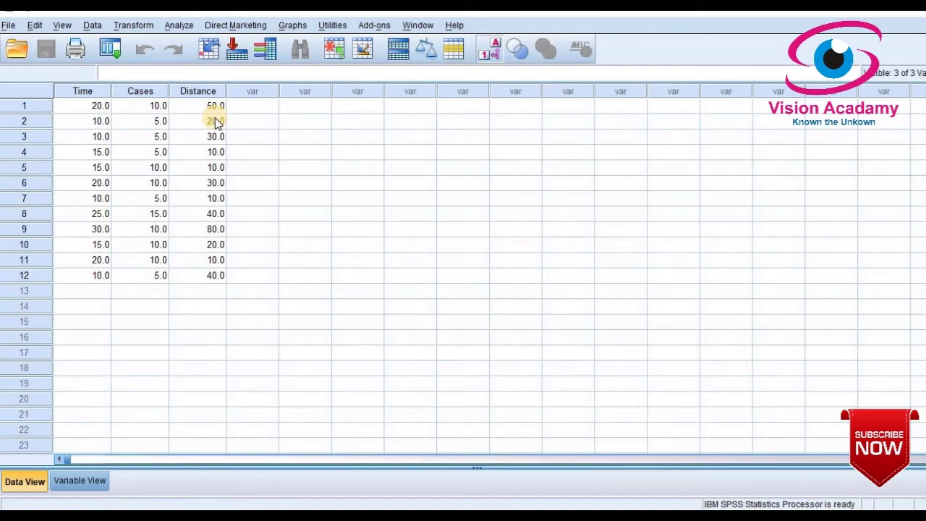
# Start a linear regression with Distance Travelled as the dependent variable
pyautogui.click(178, 26)
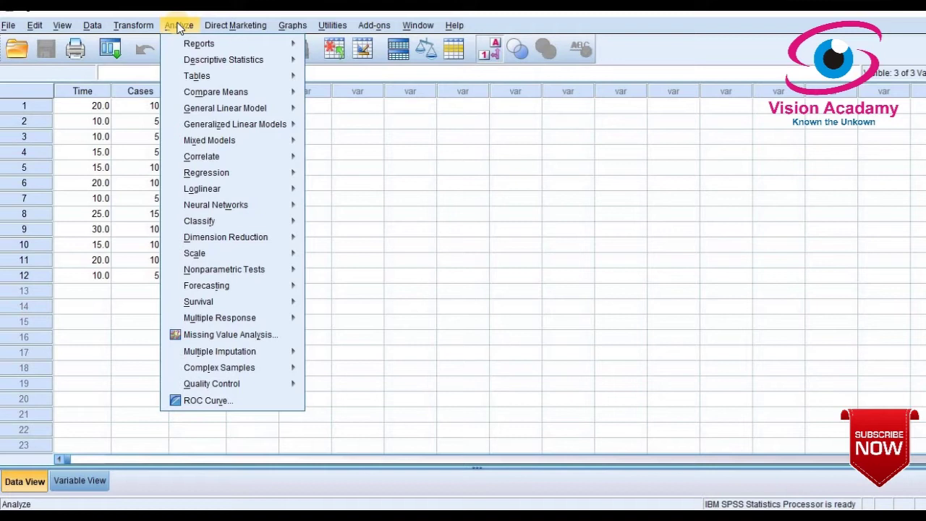
pyautogui.moveTo(226, 174)
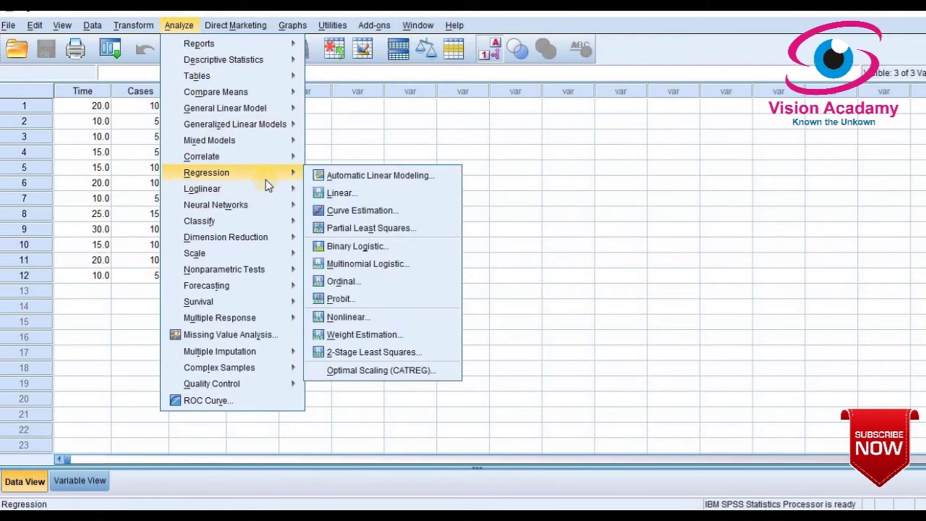
pyautogui.moveTo(256, 179)
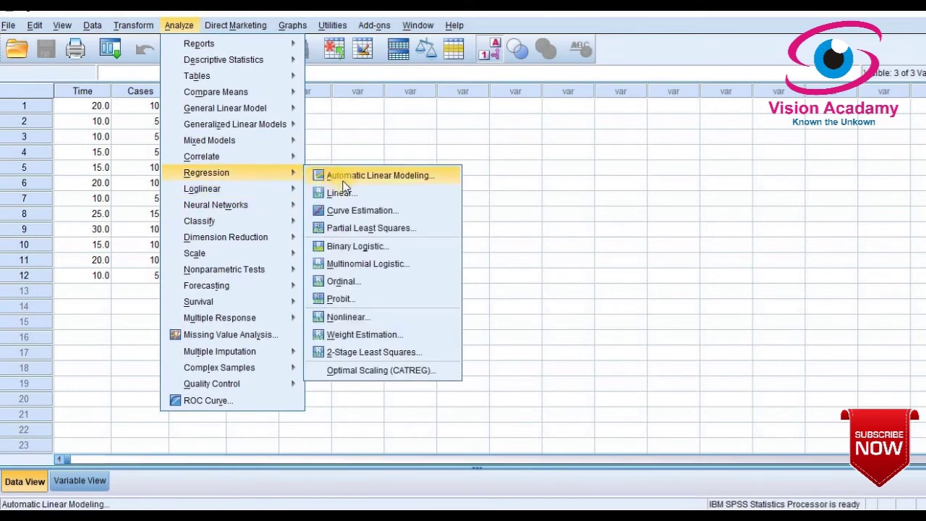
pyautogui.click(352, 193)
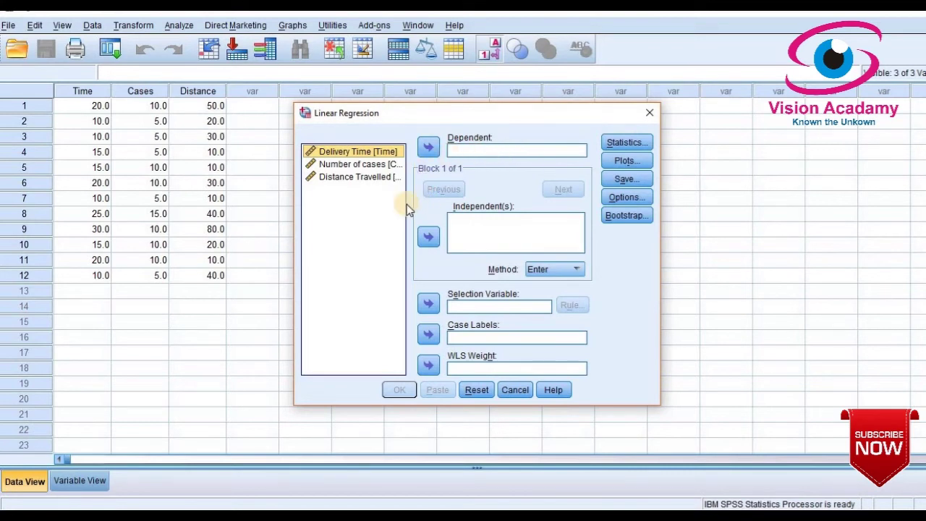
pyautogui.click(361, 180)
pyautogui.click(425, 147)
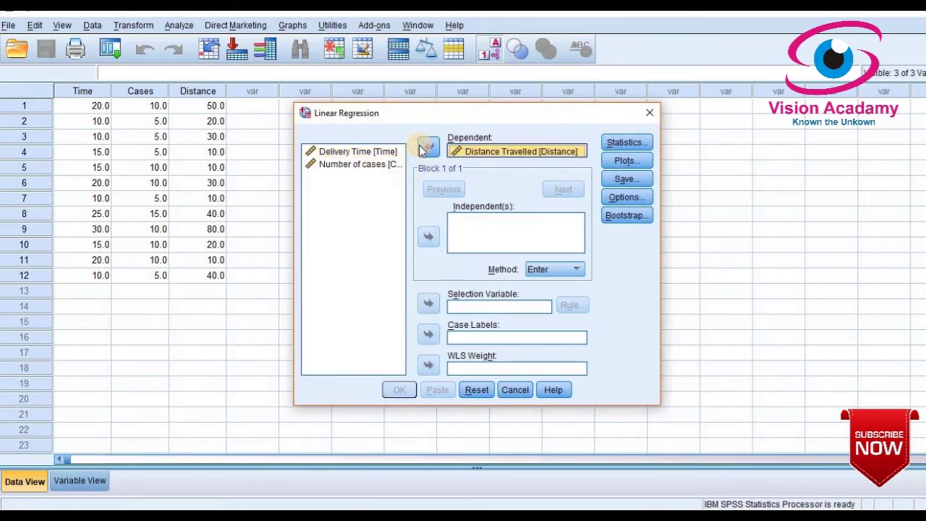
# Add Number of cases and Delivery Time as the independent variables of the linear regression
pyautogui.click(380, 153)
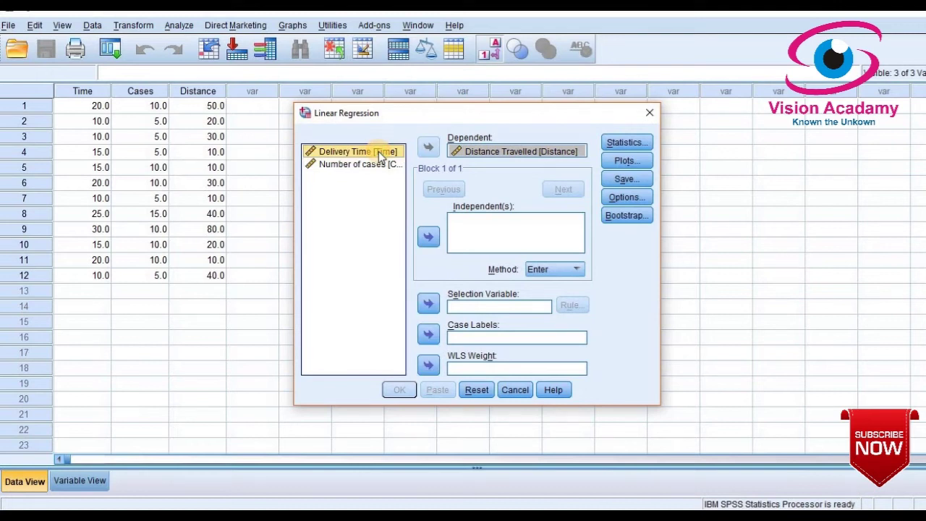
pyautogui.click(372, 165)
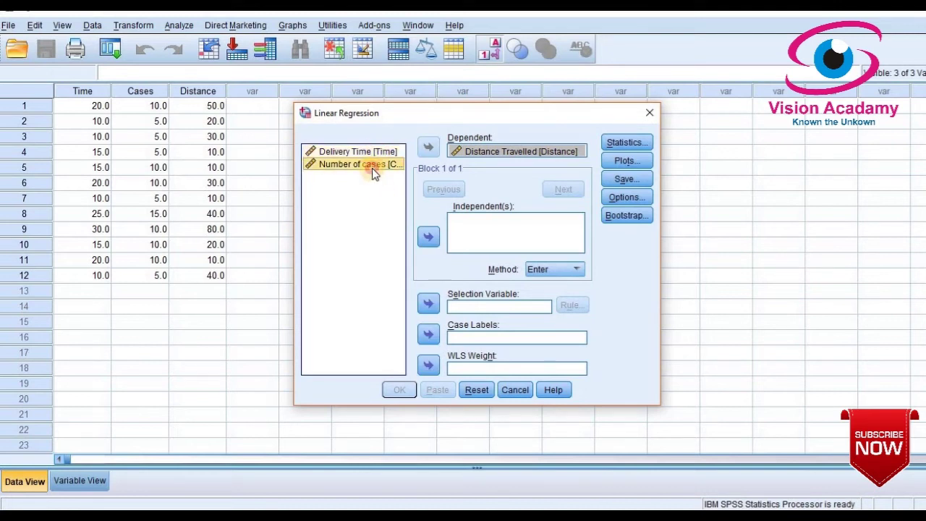
pyautogui.click(428, 236)
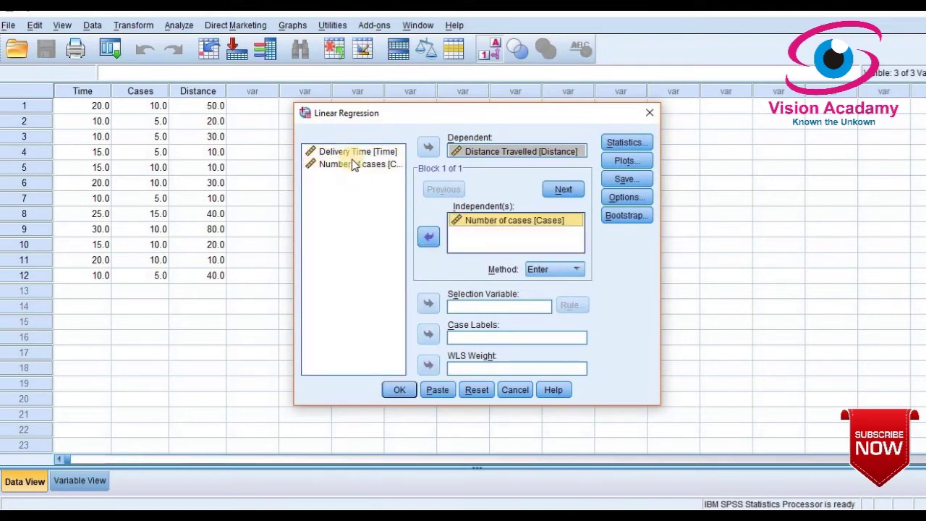
pyautogui.click(347, 153)
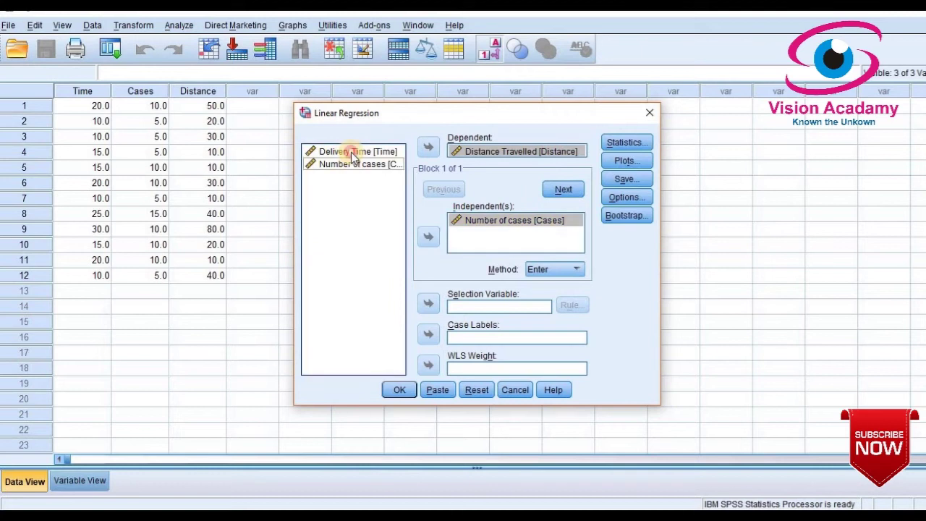
pyautogui.click(427, 237)
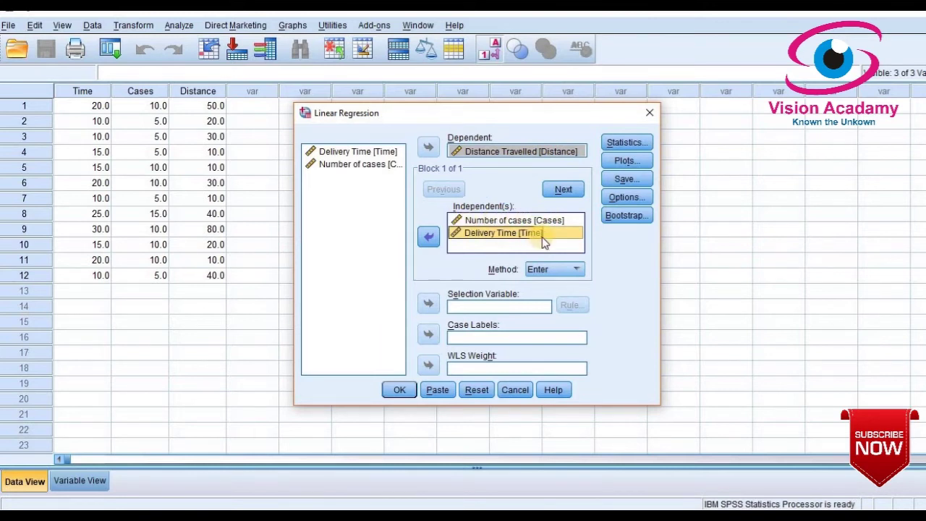
# Include 95% confidence intervals and descriptives in the regression statistics
pyautogui.click(635, 145)
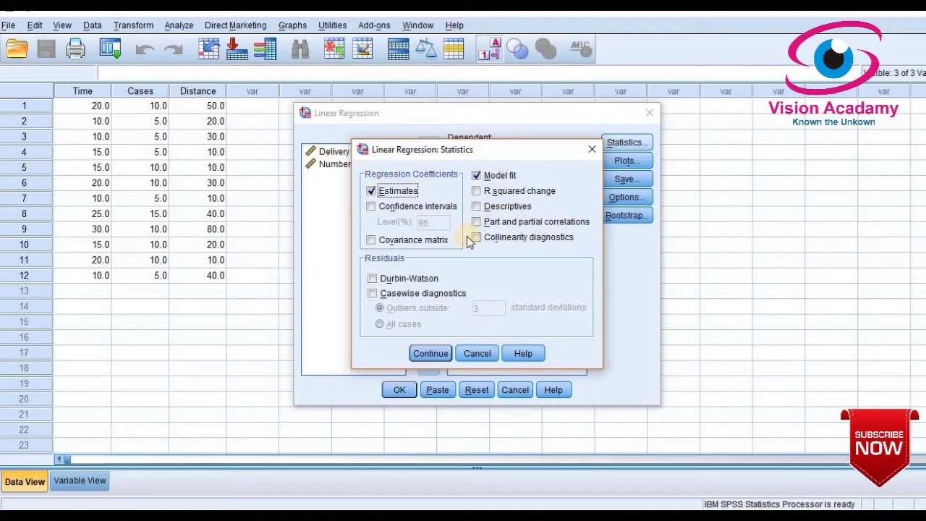
pyautogui.click(371, 209)
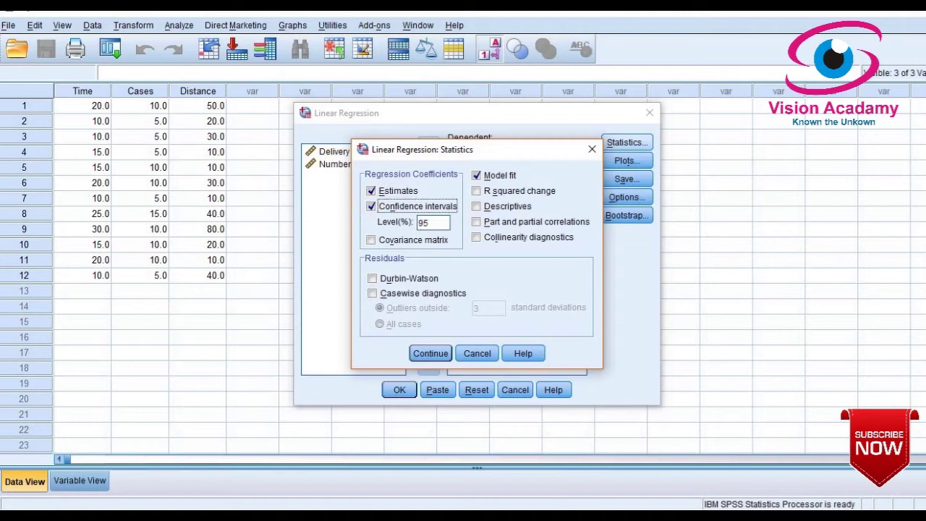
pyautogui.click(476, 207)
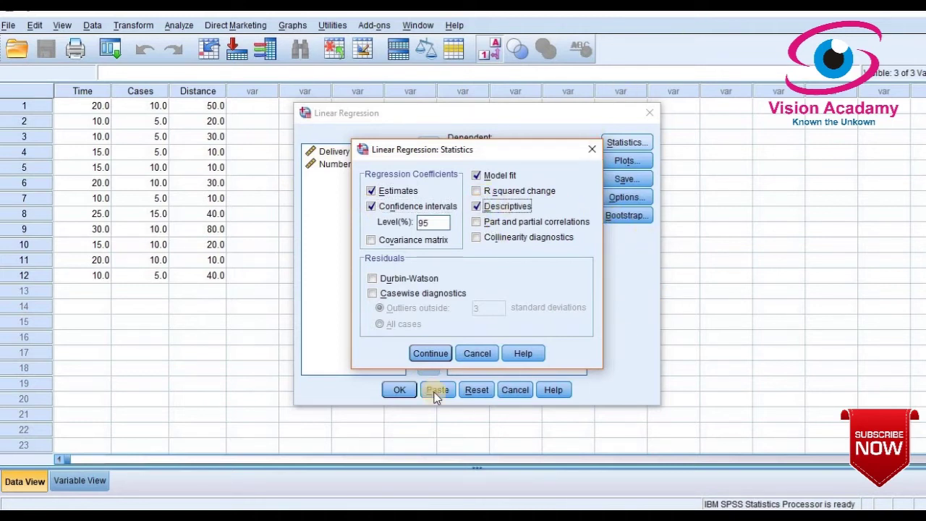
pyautogui.click(434, 353)
# Set up a regression scatterplot with *ZRESID on the Y axis and *ZPRED on the X axis
pyautogui.click(627, 160)
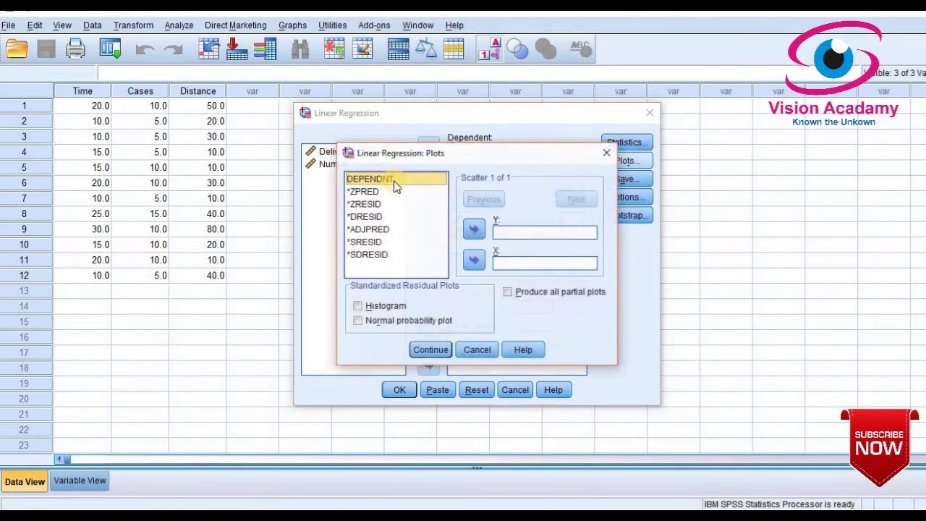
pyautogui.click(364, 191)
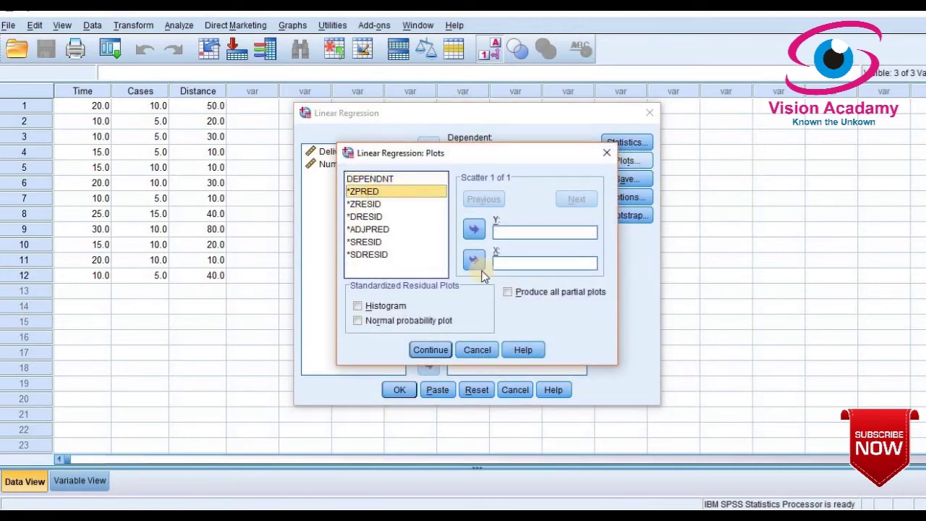
pyautogui.click(474, 263)
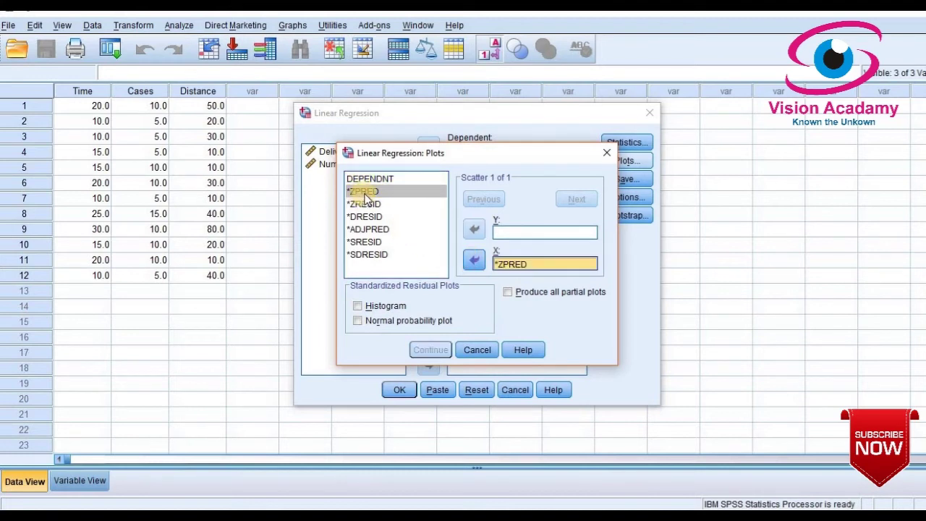
pyautogui.click(383, 204)
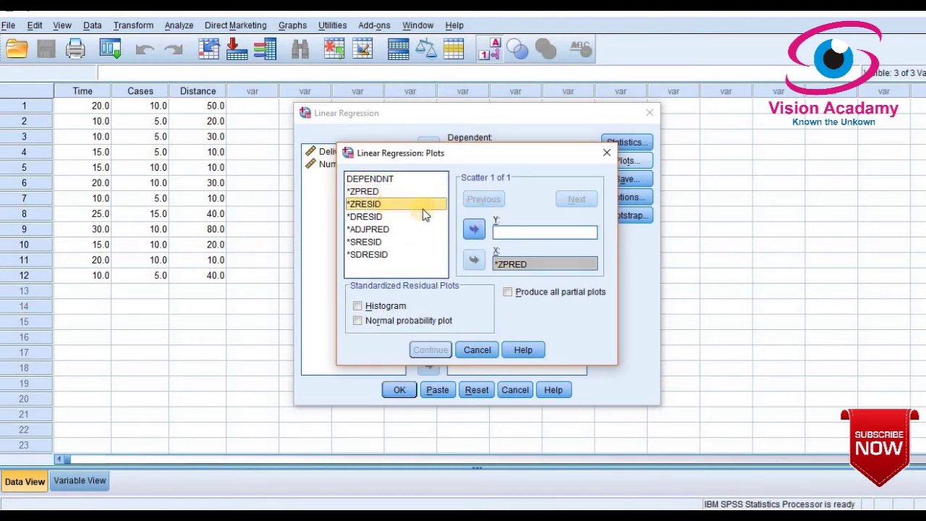
pyautogui.click(477, 234)
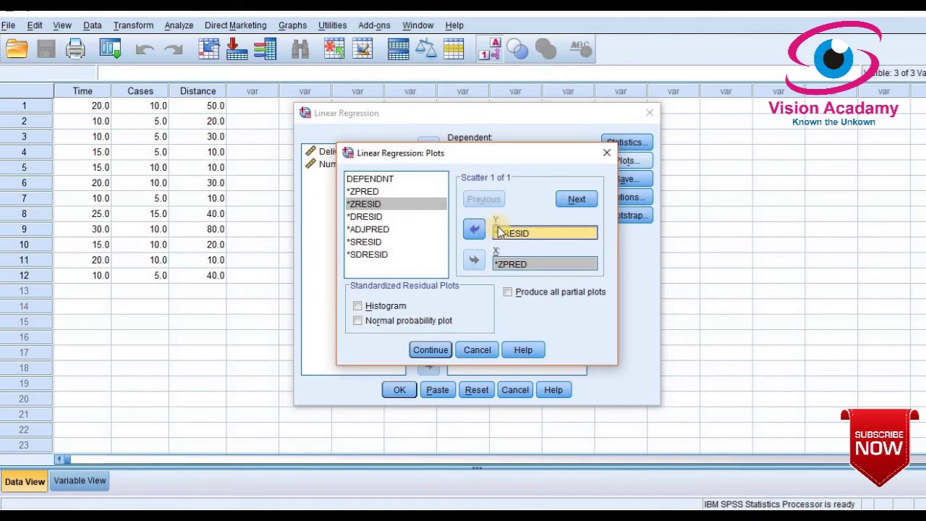
# Add a histogram of the standardized residuals and run the regression
pyautogui.click(358, 307)
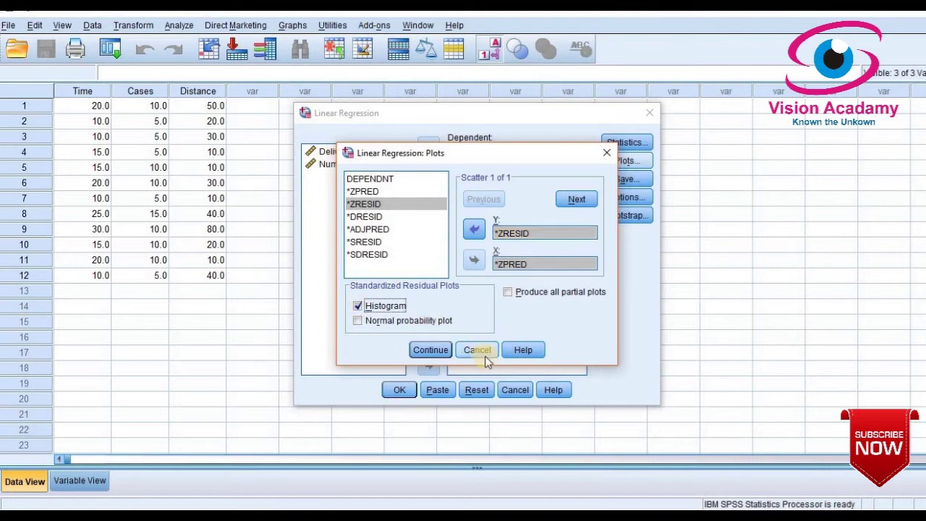
pyautogui.click(431, 350)
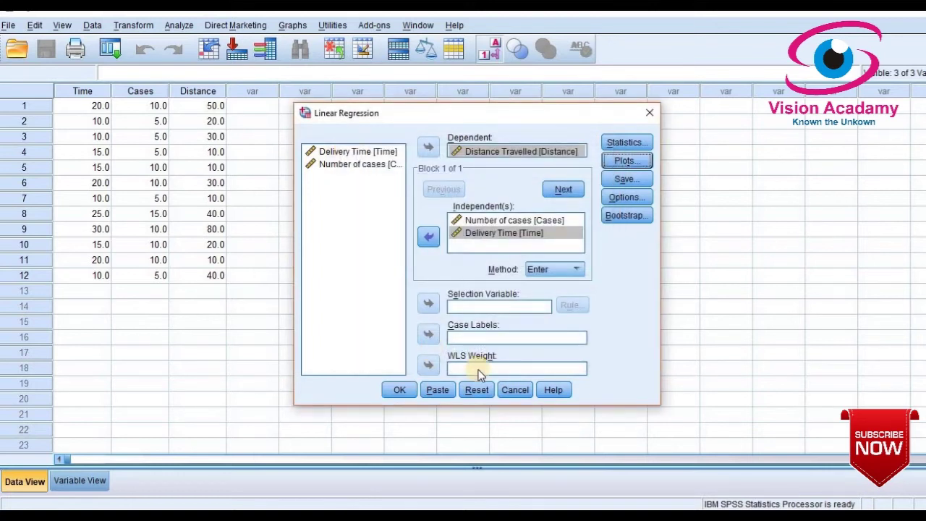
pyautogui.click(399, 390)
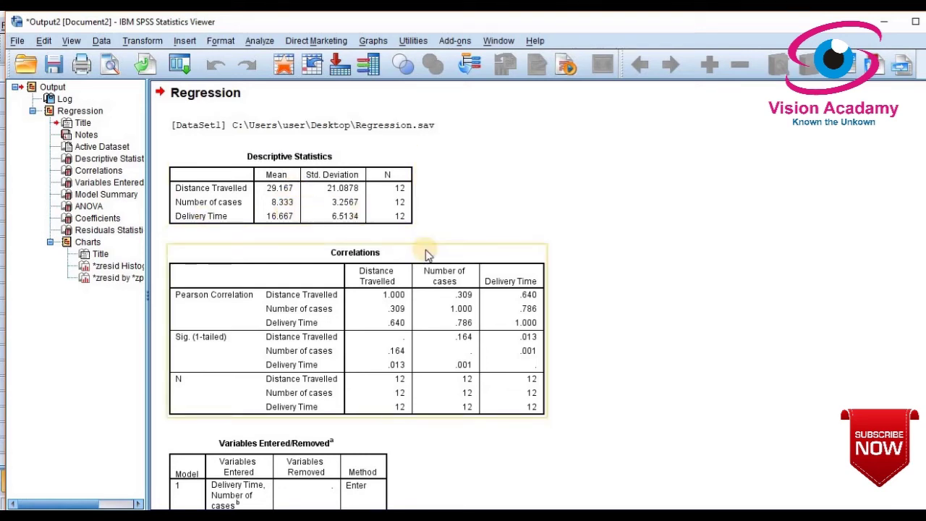
# Examine the correlations, the variables entered and the model summary in the regression output
pyautogui.scroll(-2, 427, 255)
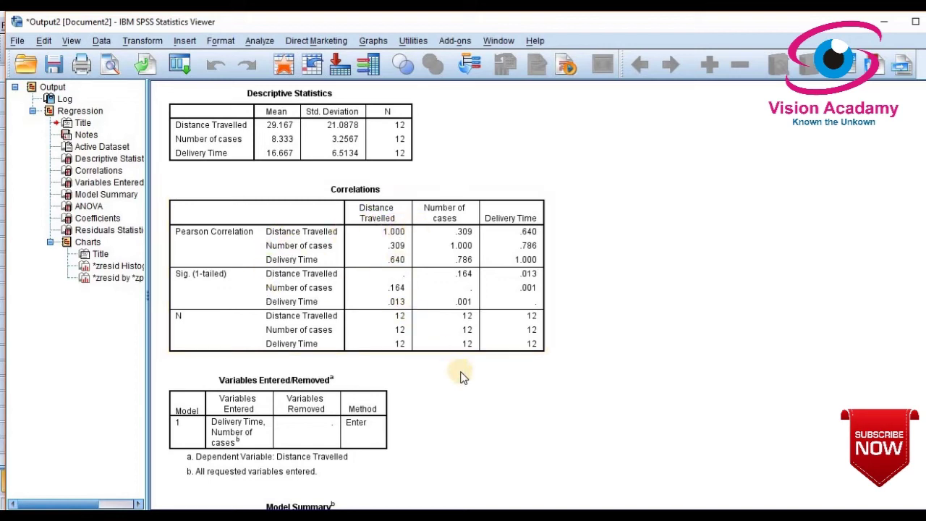
pyautogui.scroll(-5, 455, 369)
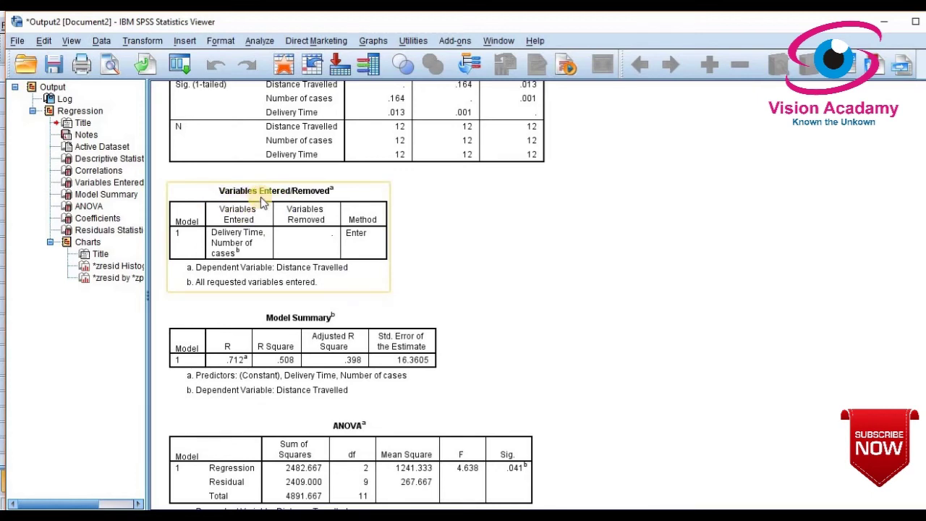
pyautogui.scroll(-3, 294, 250)
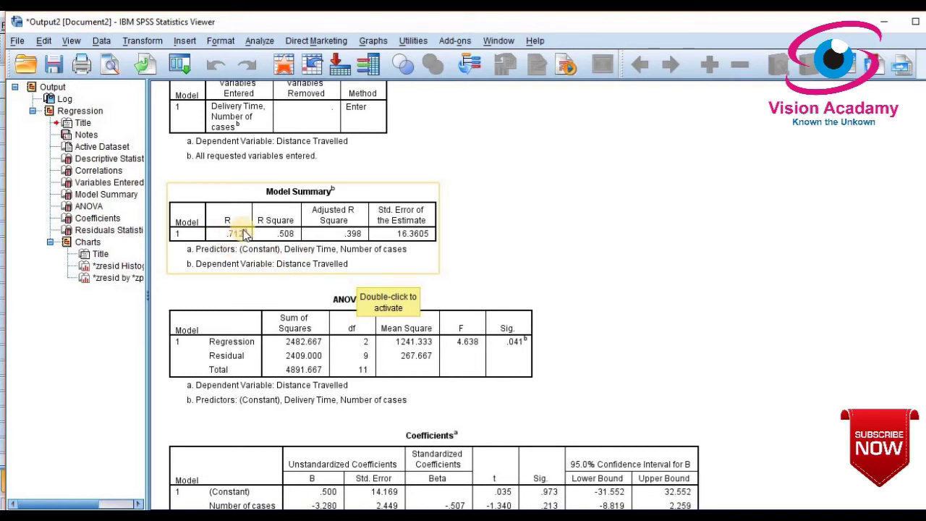
pyautogui.scroll(3, 245, 235)
pyautogui.scroll(1, 245, 235)
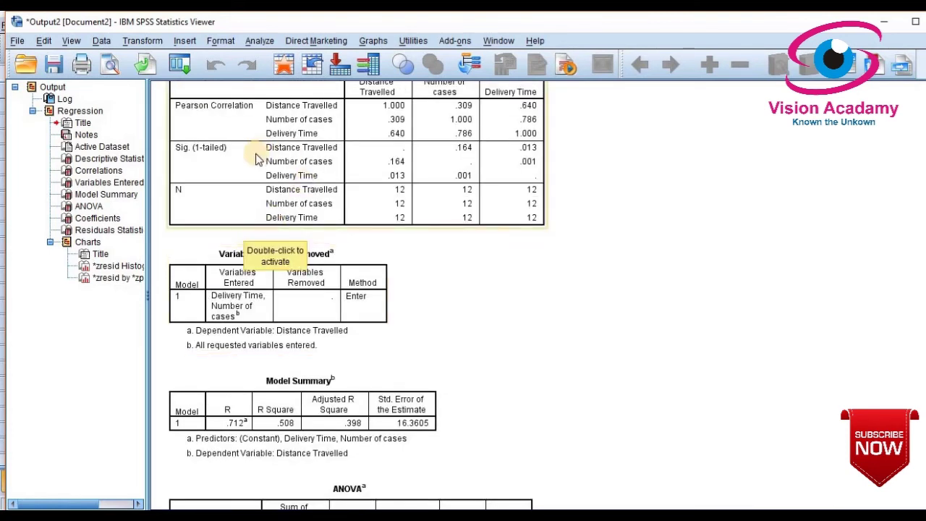
pyautogui.scroll(4, 258, 155)
pyautogui.scroll(-6, 324, 246)
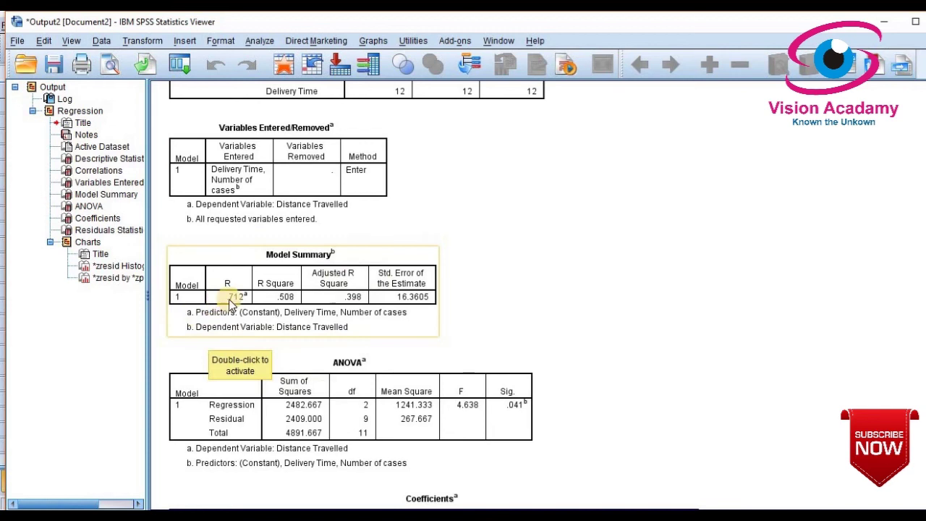
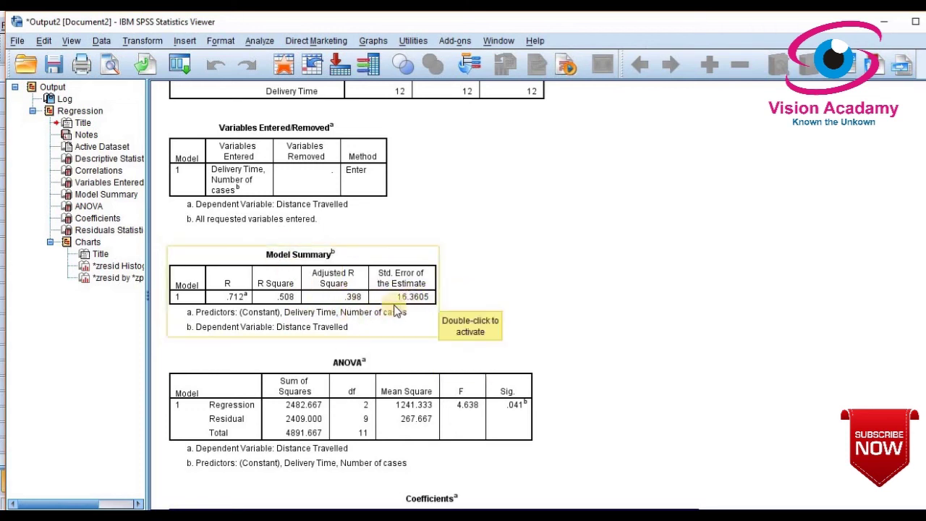
# Review the ANOVA, coefficients and residuals statistics tables, along with the residual histogram and scatterplot
pyautogui.scroll(-3, 388, 311)
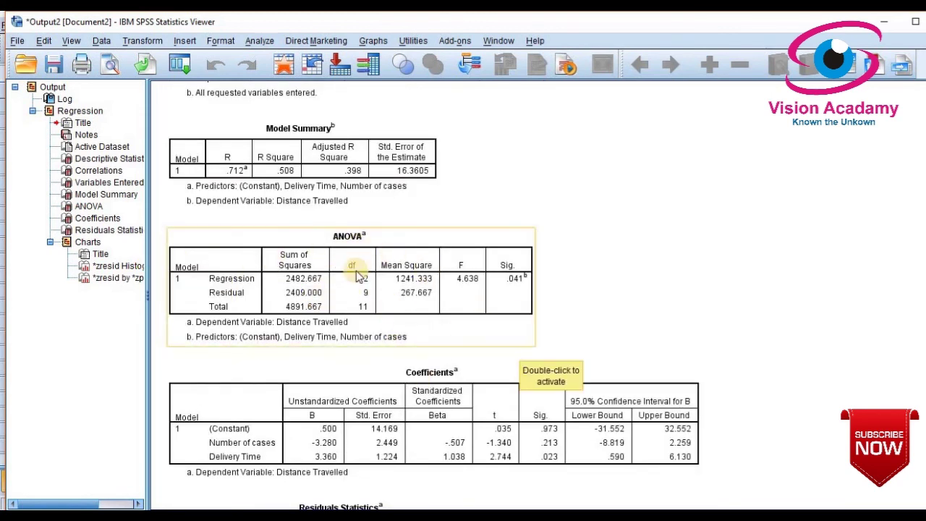
pyautogui.scroll(-5, 393, 352)
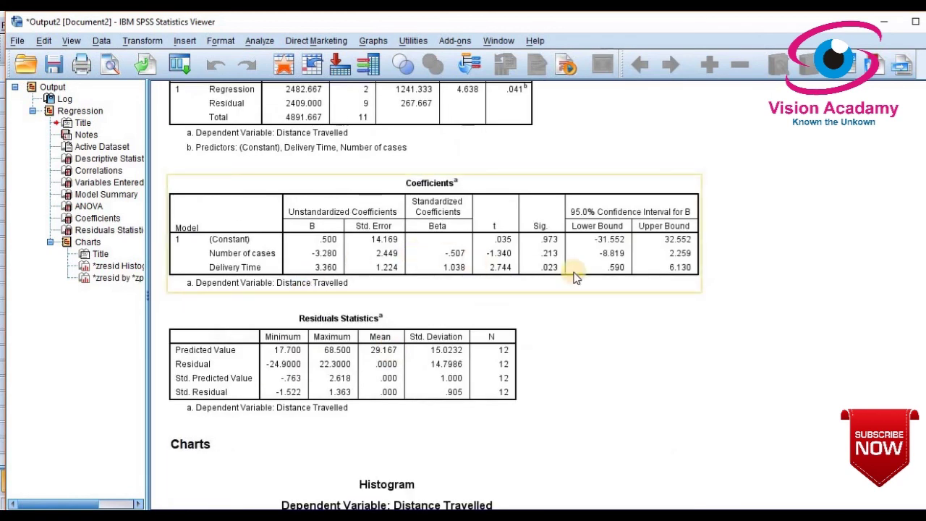
pyautogui.scroll(-3, 336, 325)
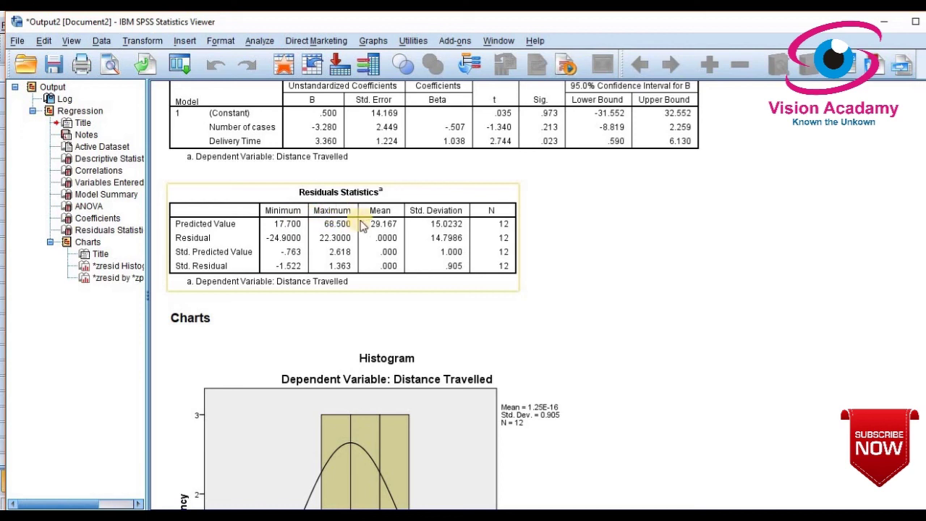
pyautogui.scroll(-3, 381, 217)
pyautogui.scroll(3, 382, 217)
pyautogui.scroll(-3, 478, 246)
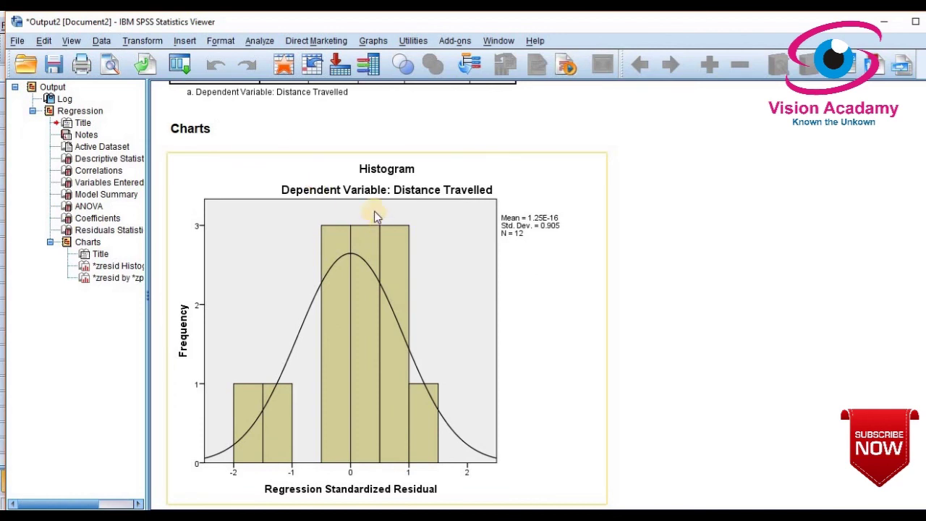
pyautogui.scroll(-1, 374, 215)
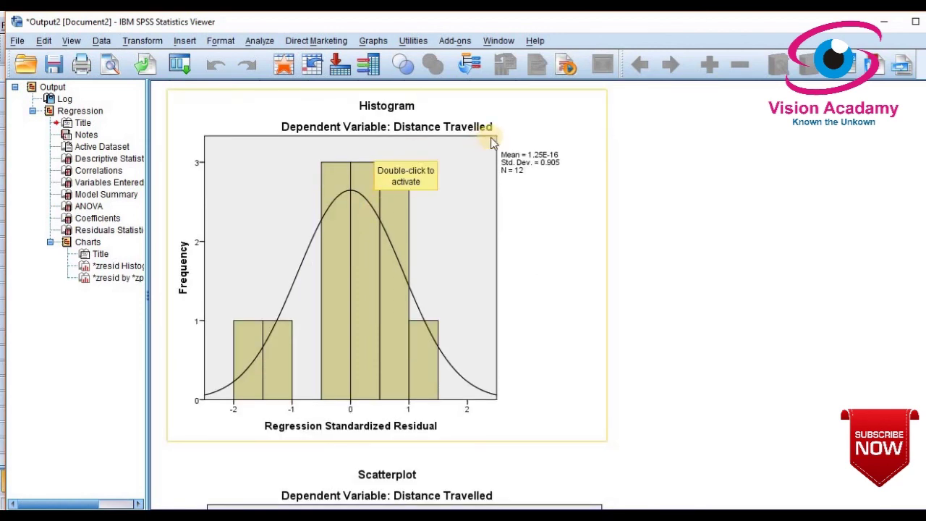
pyautogui.scroll(-4, 465, 281)
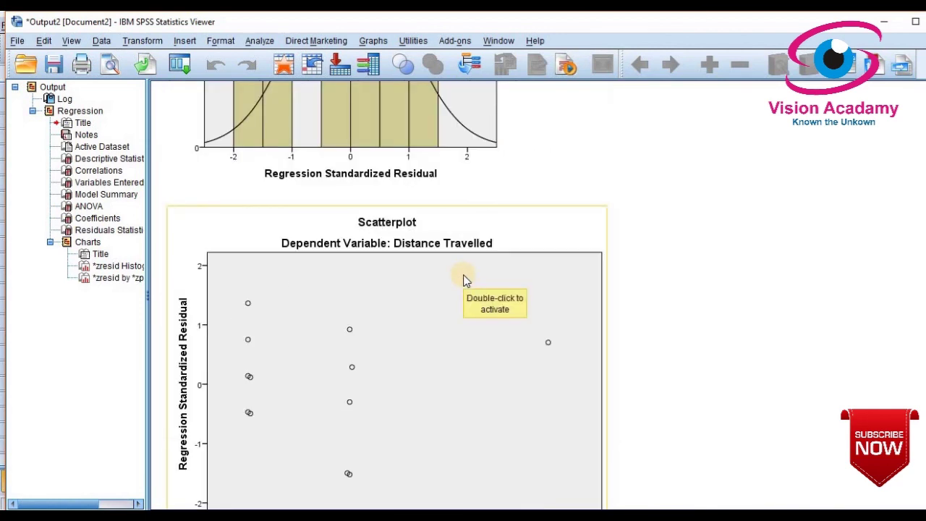
pyautogui.scroll(-1, 465, 280)
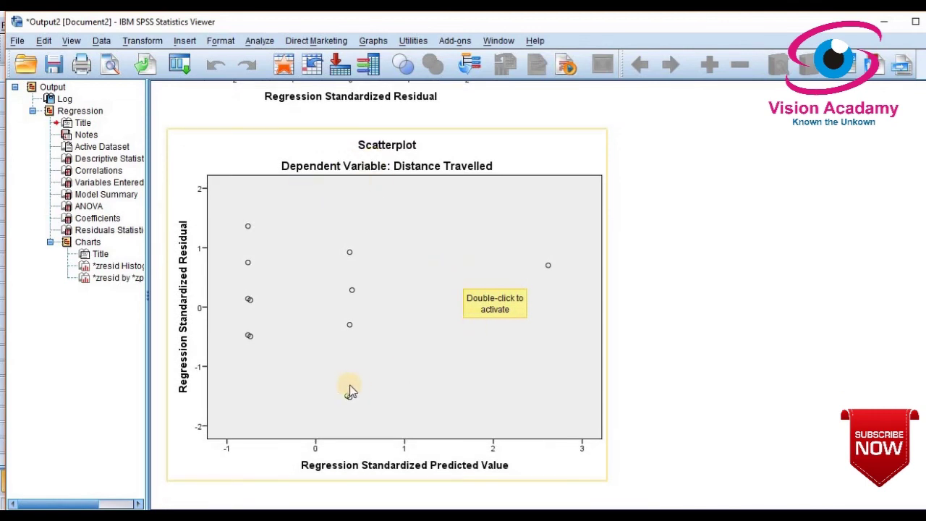